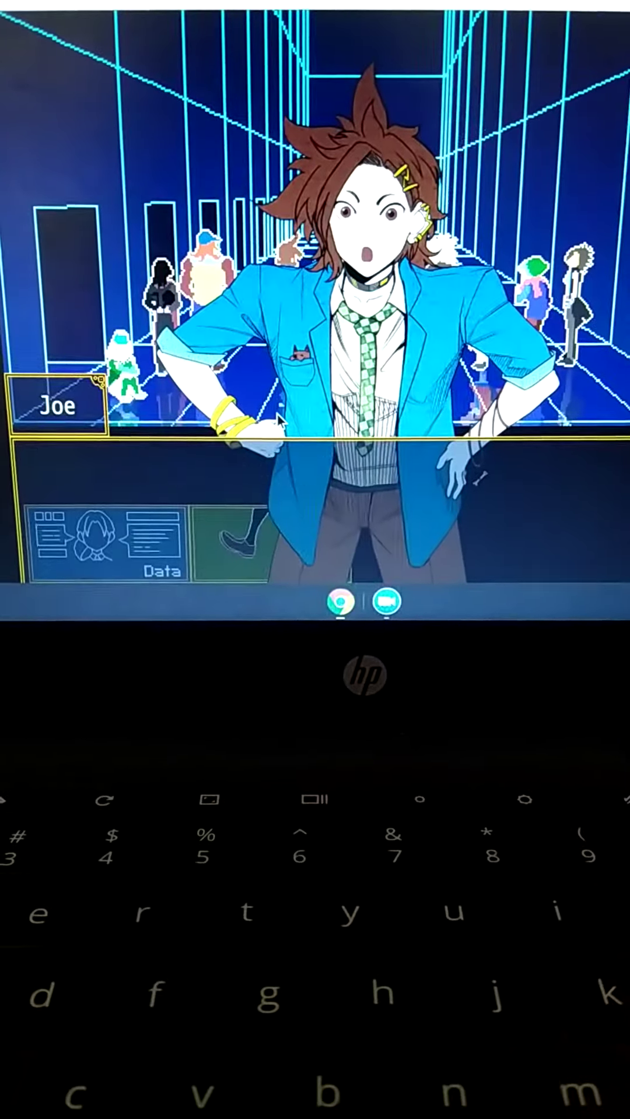
Advance Joe's opening line to his question and back to the neon hallway
{"action": "key", "text": "Return"}
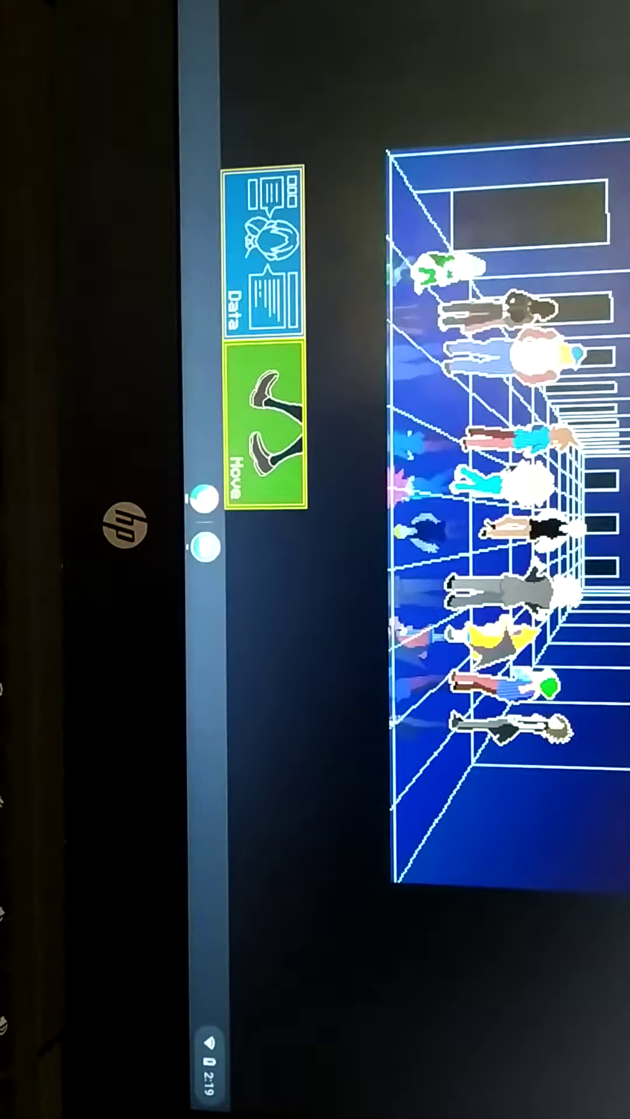
Read the narration about the crowd and Sara's thought about Joe
{"action": "key", "text": "Return"}
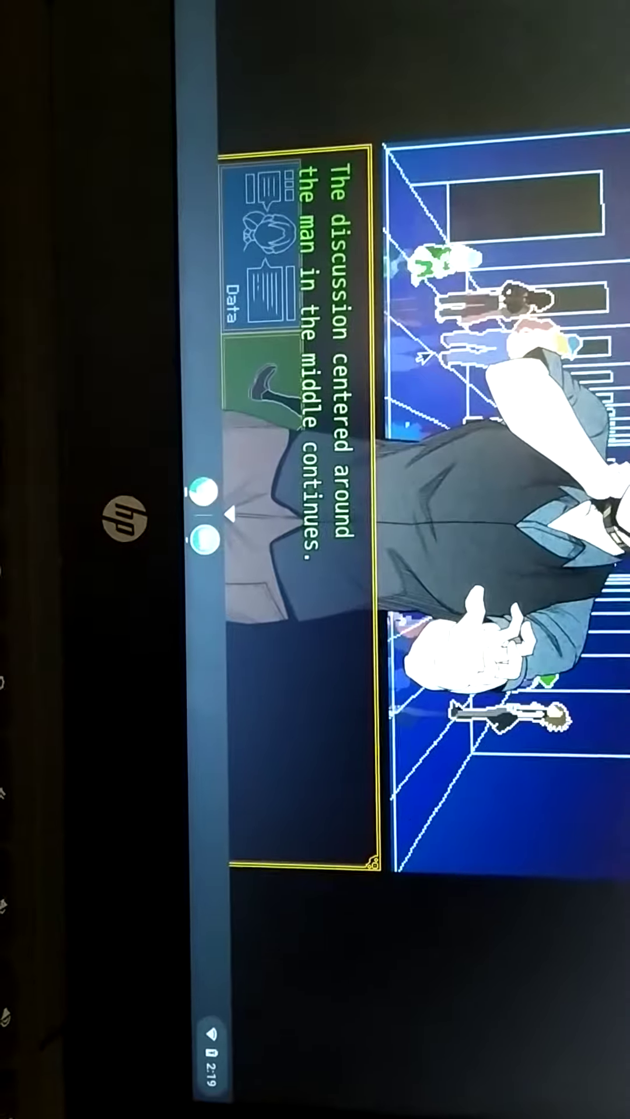
{"action": "key", "text": "Return"}
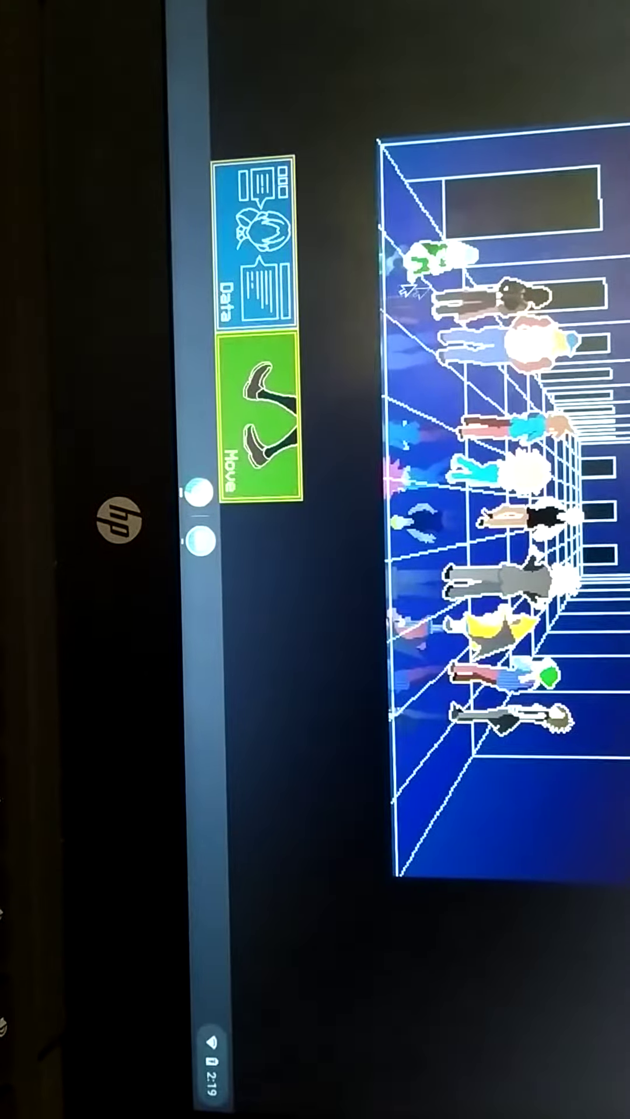
{"action": "key", "text": "Return"}
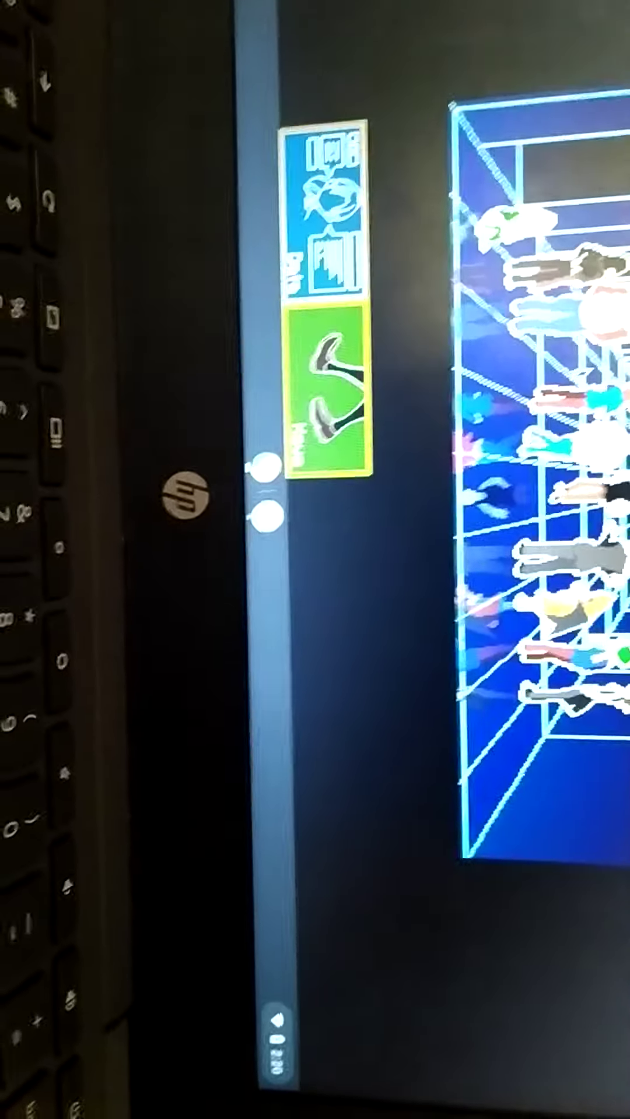
{"action": "key", "text": "Return"}
{"action": "key", "text": "Return"}
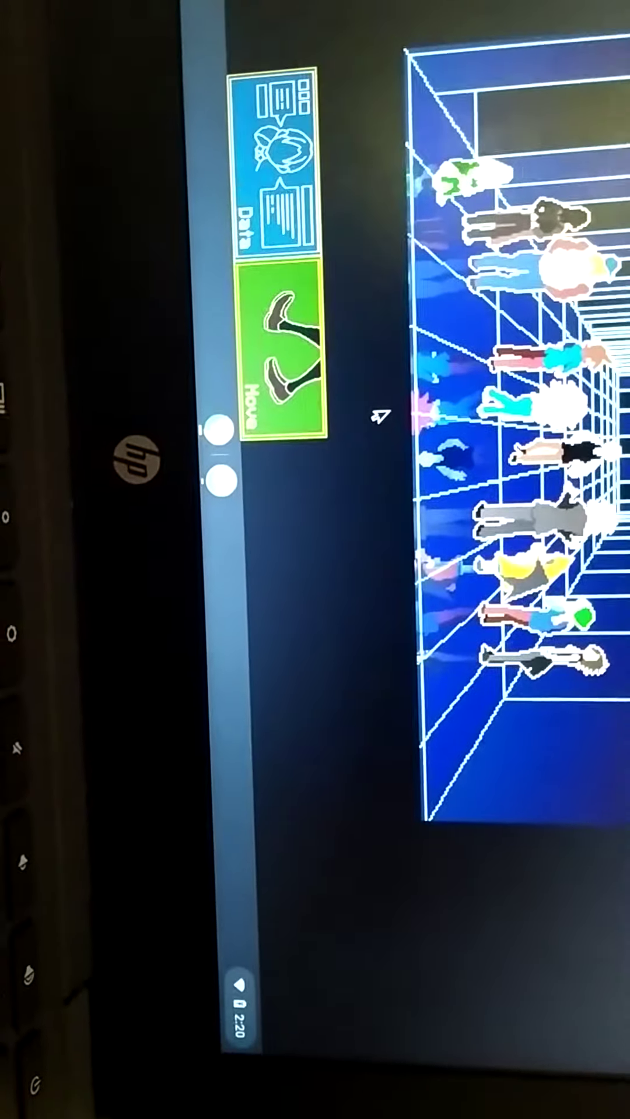
Read the narration about the discussion, leading up to the restless woman
{"action": "key", "text": "Return"}
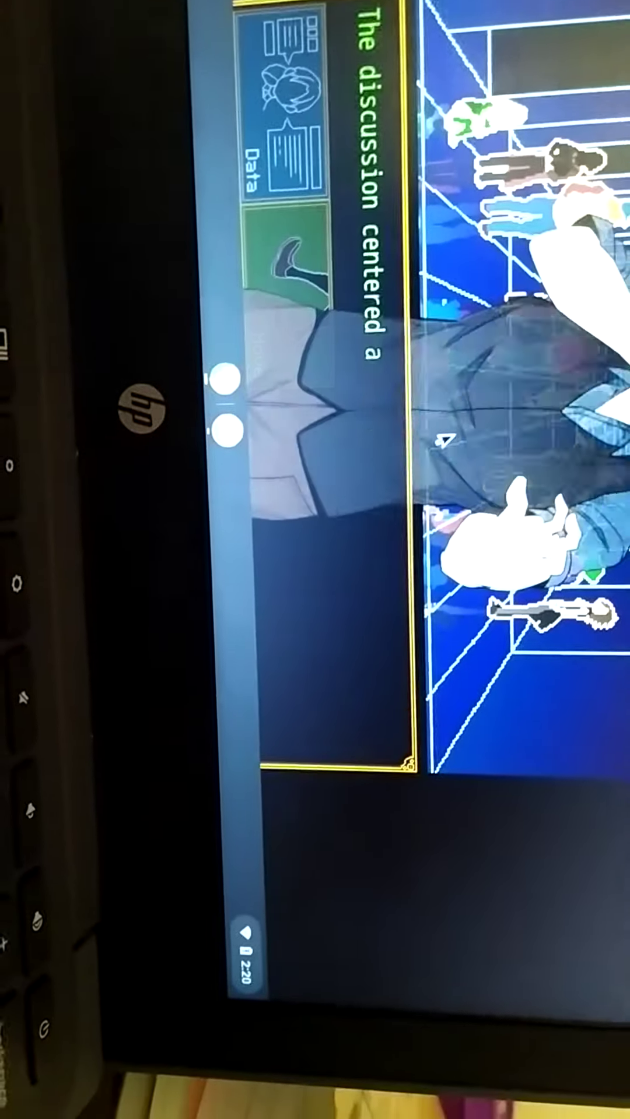
{"action": "key", "text": "Return"}
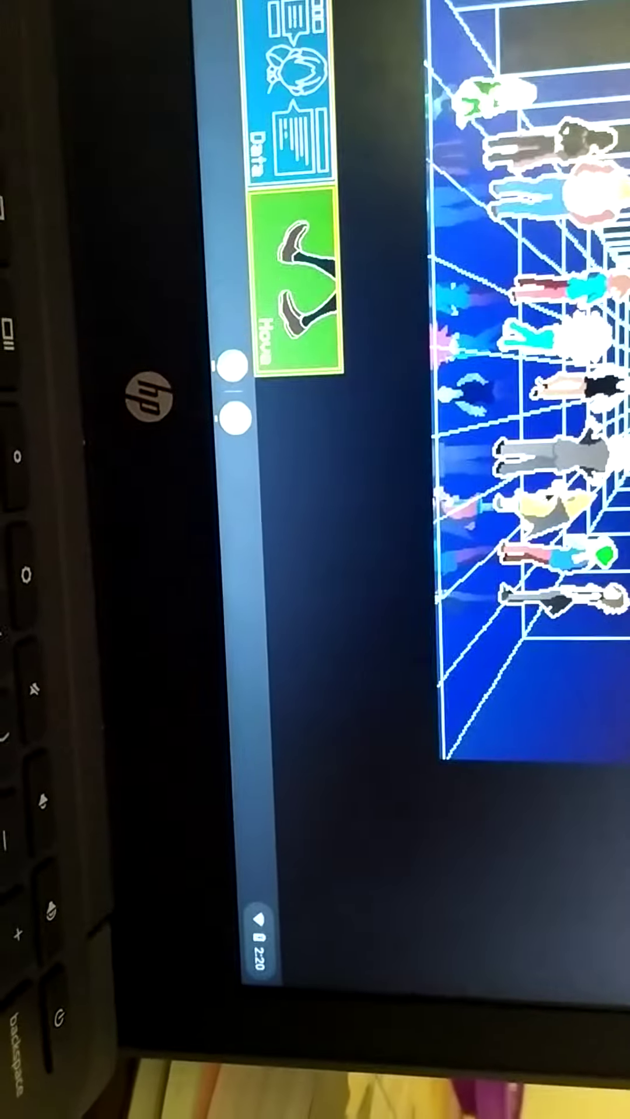
{"action": "key", "text": "Return"}
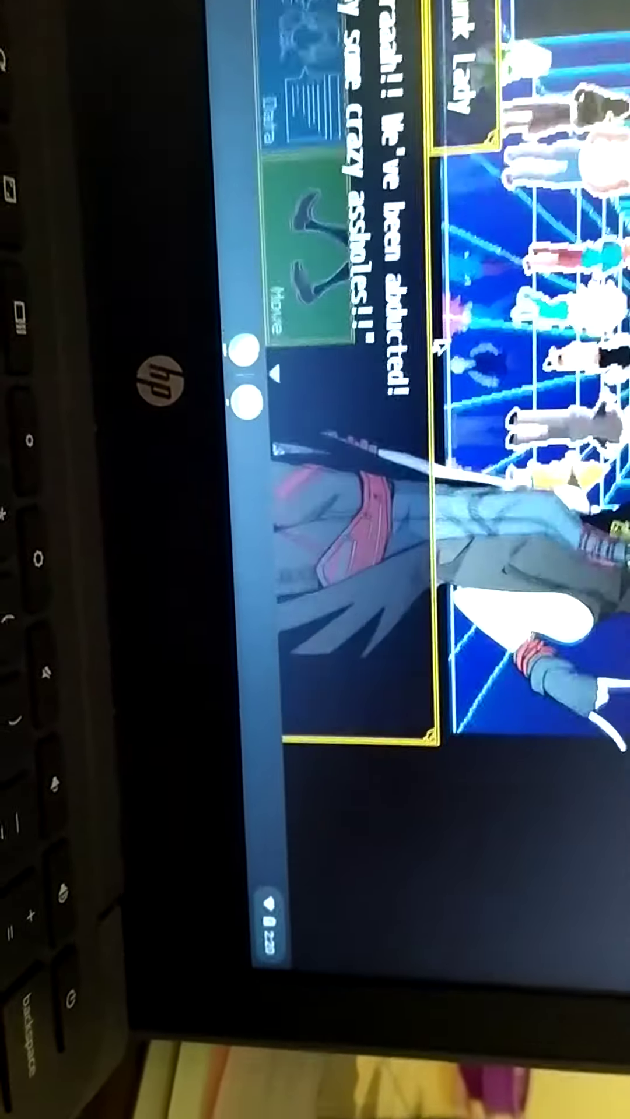
{"action": "key", "text": "Return"}
{"action": "key", "text": "Return"}
{"action": "key", "text": "Return"}
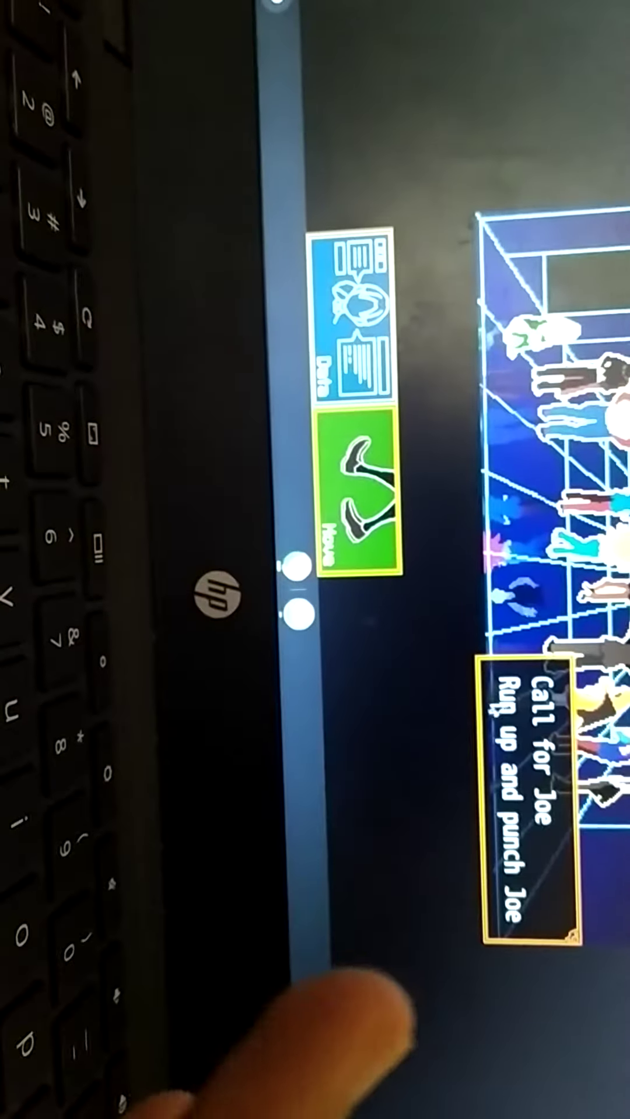
Punch Joe, then read Sara calling out to him and Joe's reply
{"action": "key", "text": "Return"}
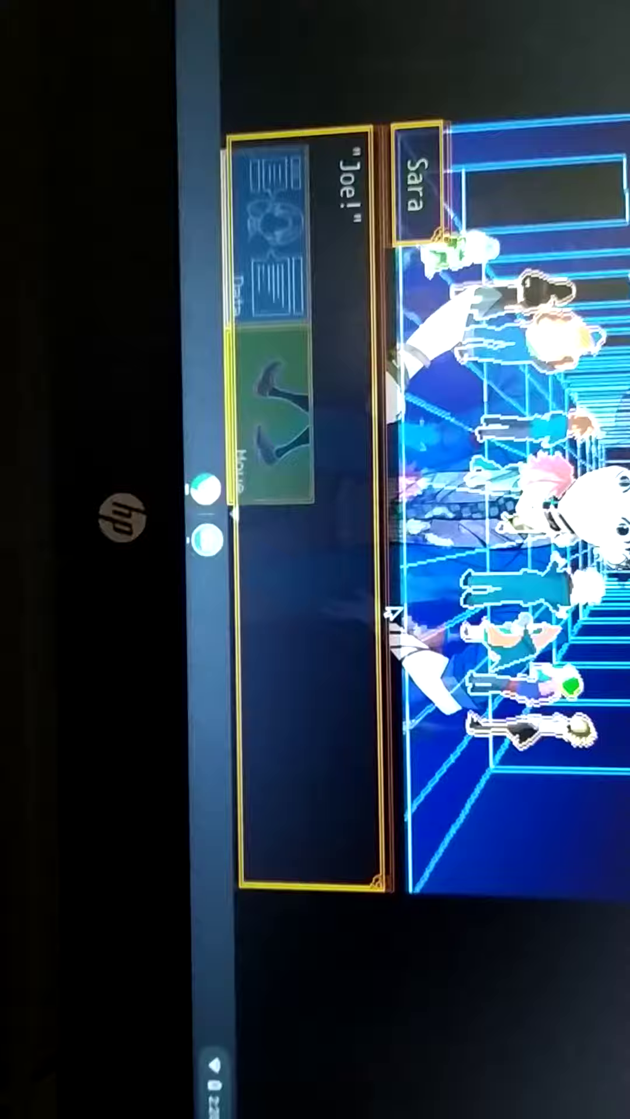
{"action": "key", "text": "Return"}
{"action": "key", "text": "Return"}
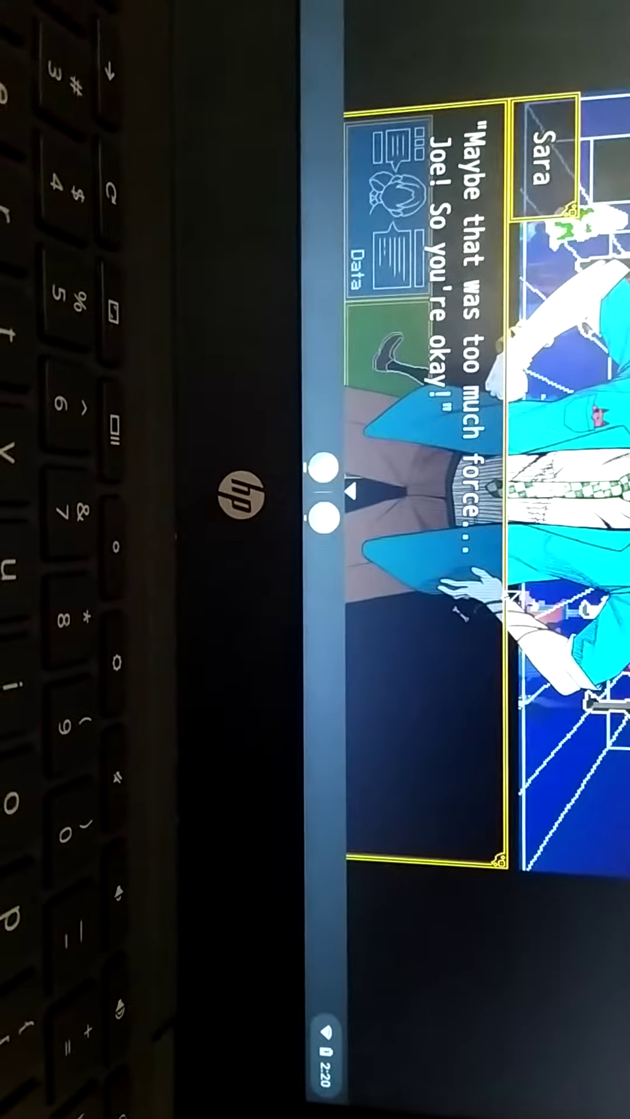
{"action": "key", "text": "Return"}
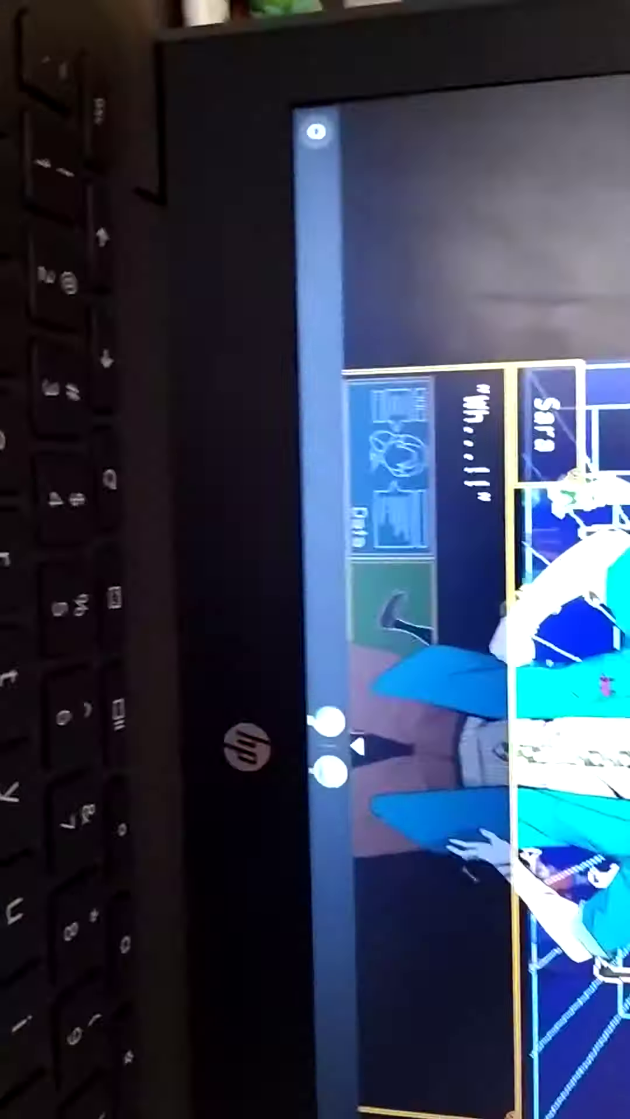
{"action": "key", "text": "Return"}
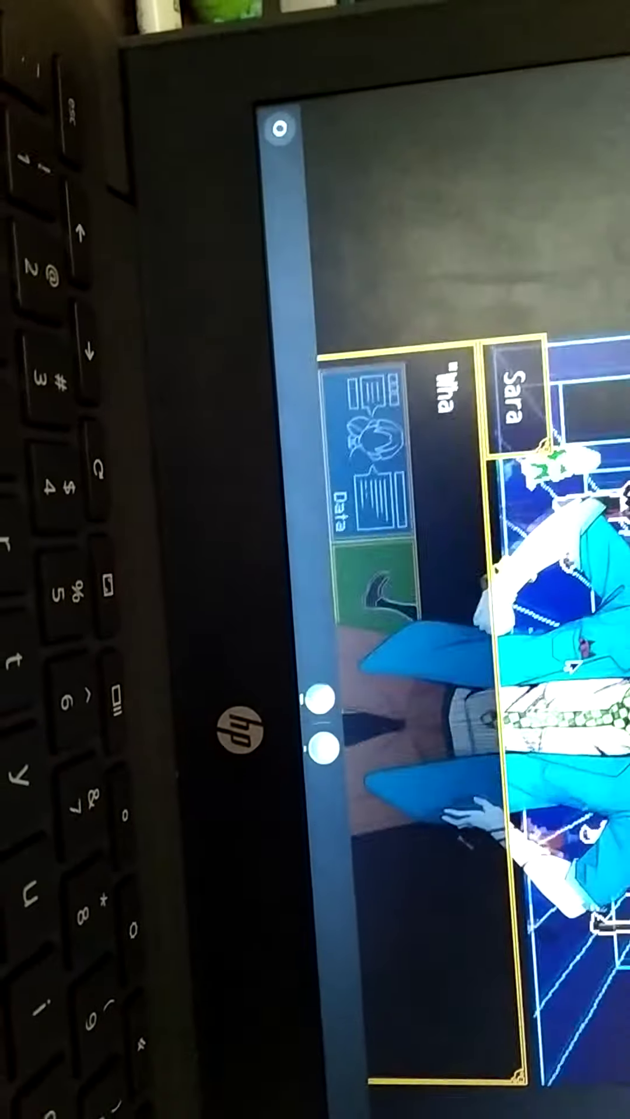